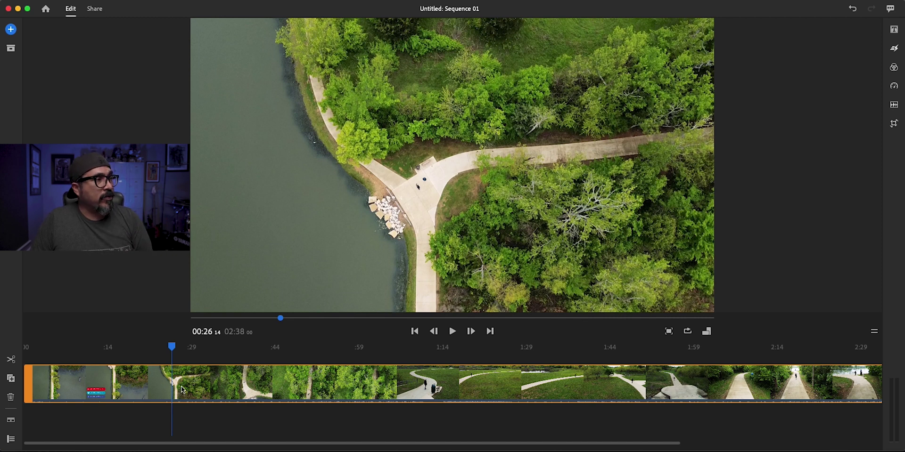
- Show the drone clip's audio waveform, then play the sequence and stop around 00:37
left_click(11, 421)
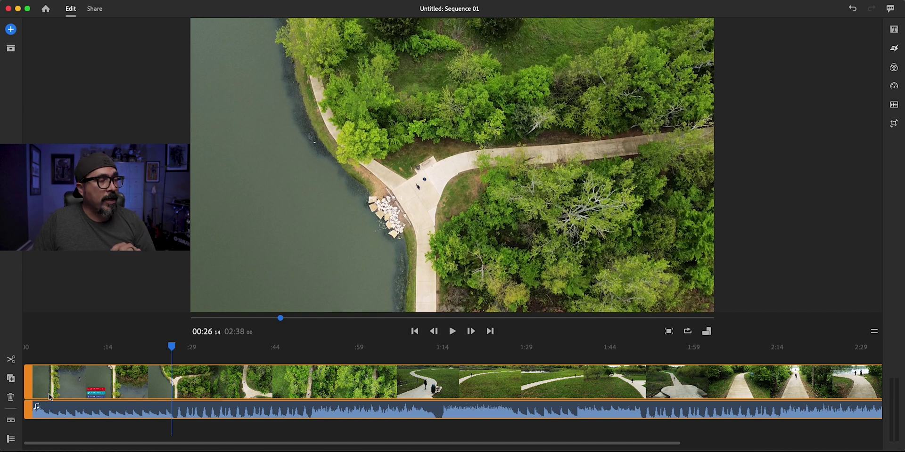
key("space")
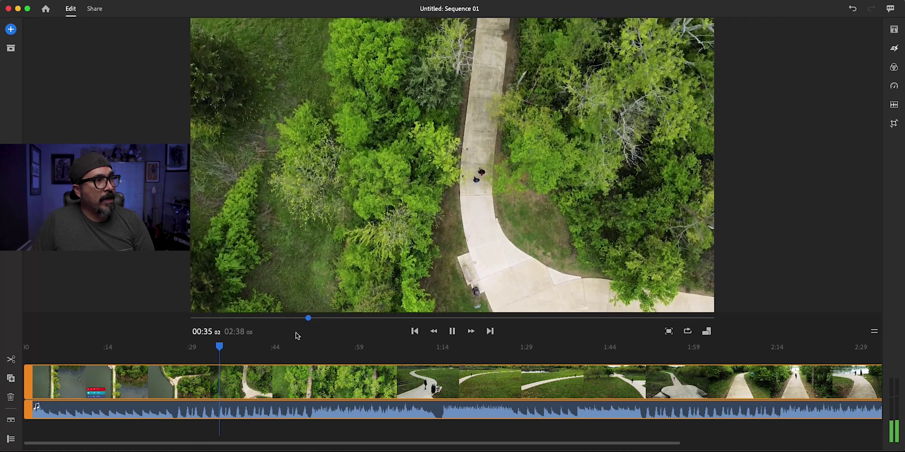
left_click(451, 333)
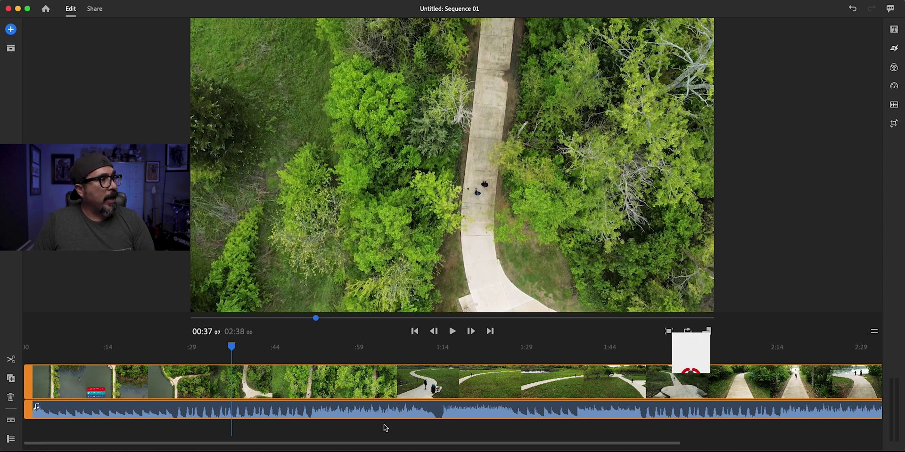
- Reveal the timeline's track controls and arm the first audio track's microphone
left_click(9, 442)
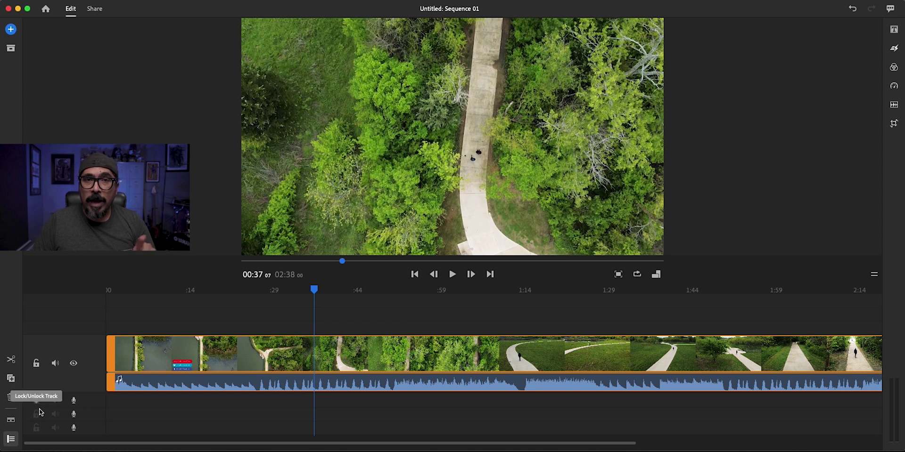
left_click(73, 401)
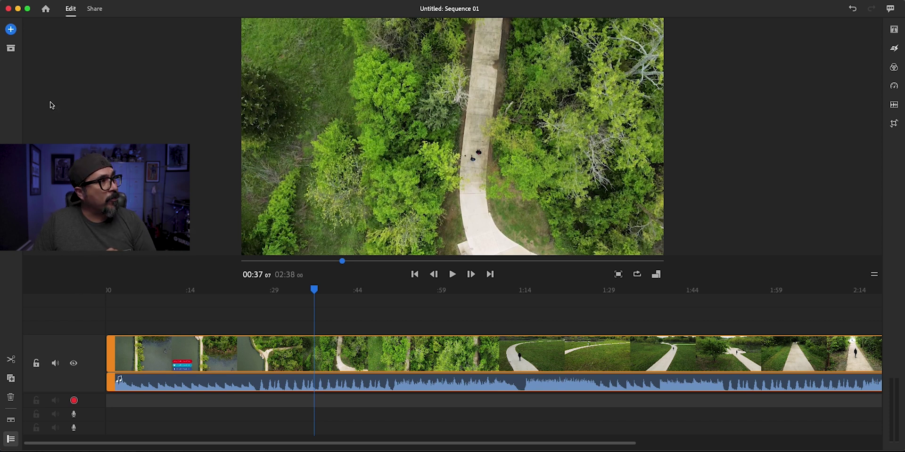
- Add a Voiceover track from the + menu, ready to record
left_click(11, 31)
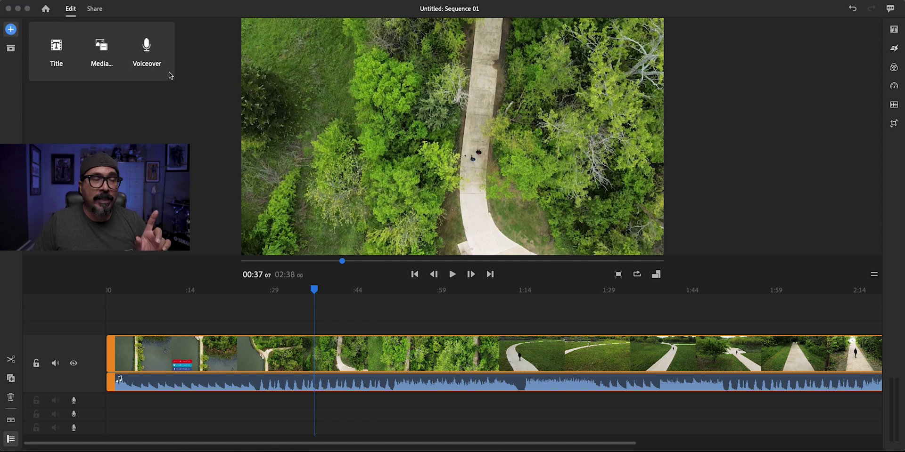
left_click(152, 53)
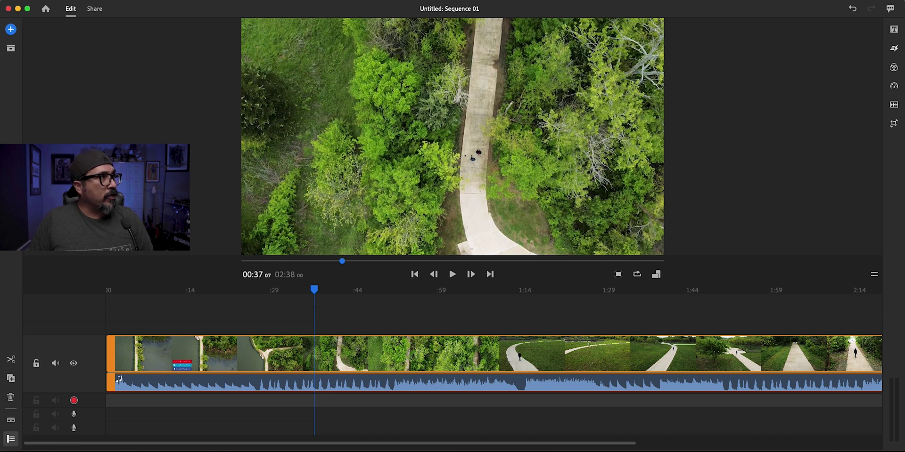
key("super+comma")
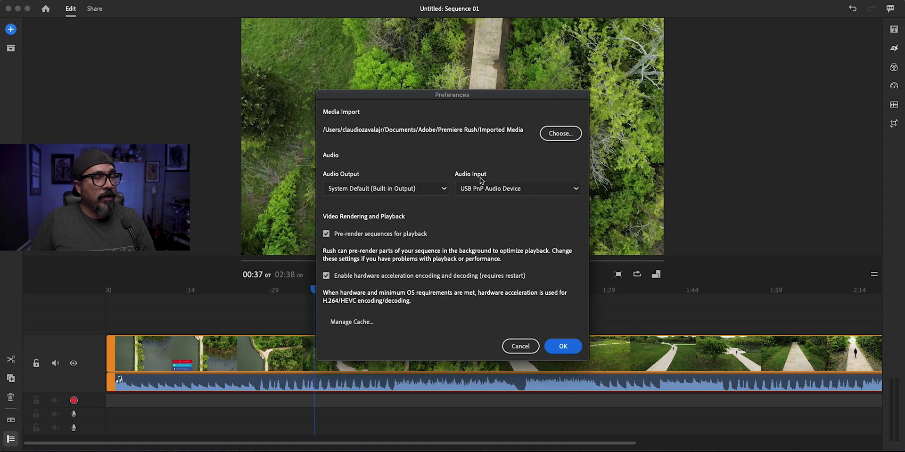
left_click(512, 190)
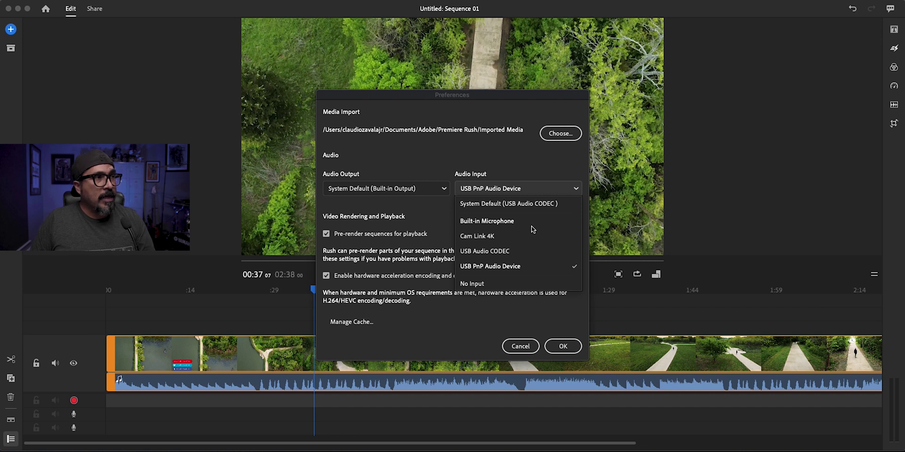
left_click(506, 268)
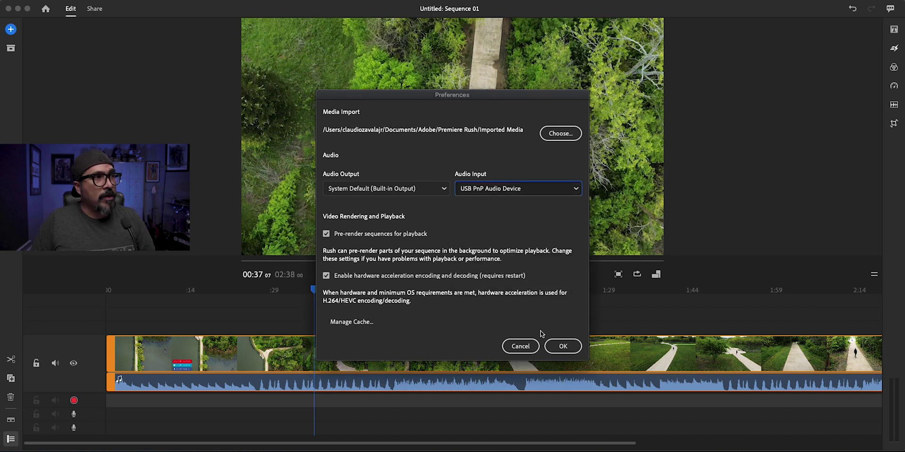
left_click(550, 350)
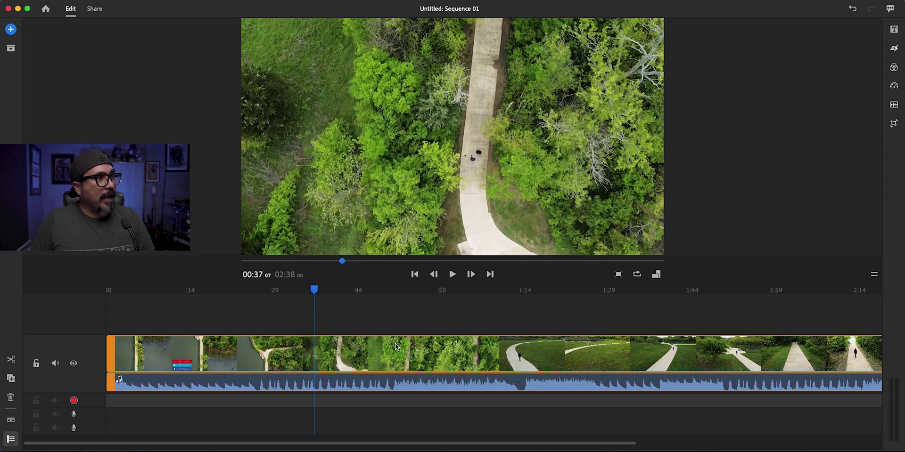
- Mute the drone video's own audio and record the Voiceover 40 clip beneath it
left_click(55, 365)
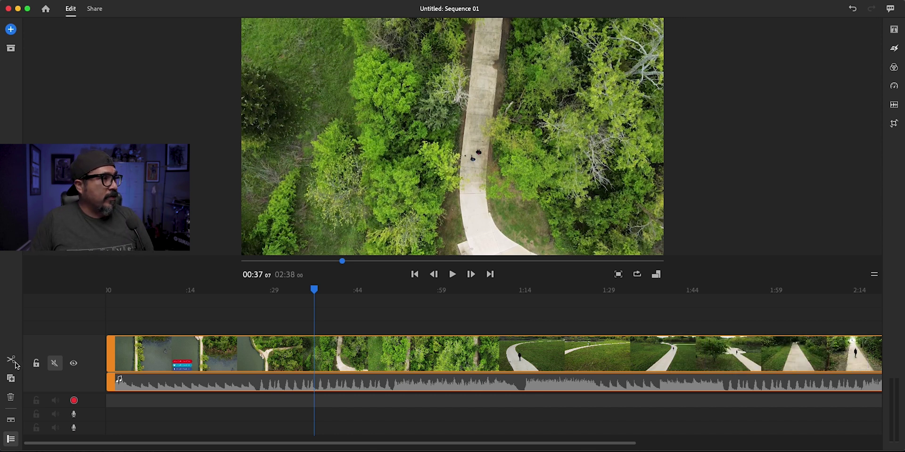
left_click(74, 401)
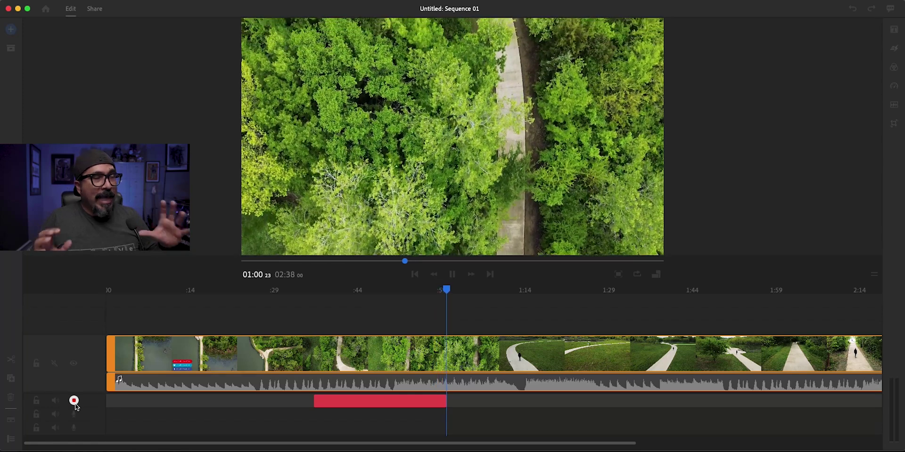
left_click(74, 401)
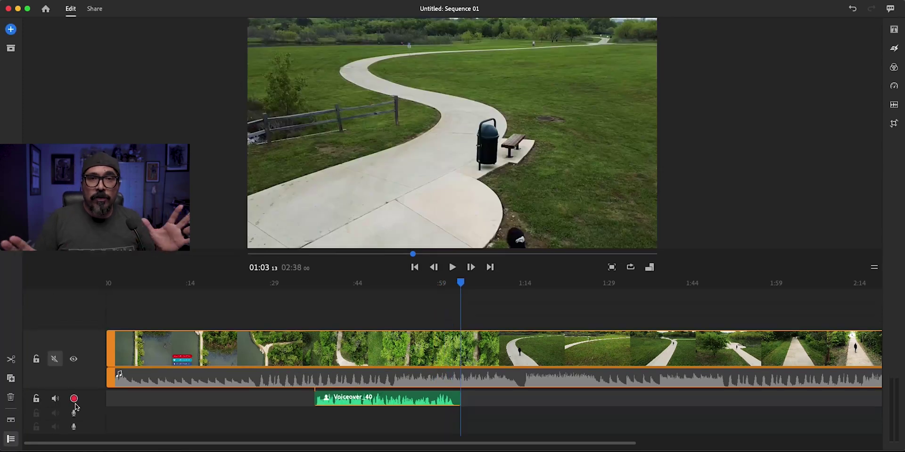
- Select Voiceover 40, zoom the timeline in around it, and place the playhead at 01:02
left_click(332, 402)
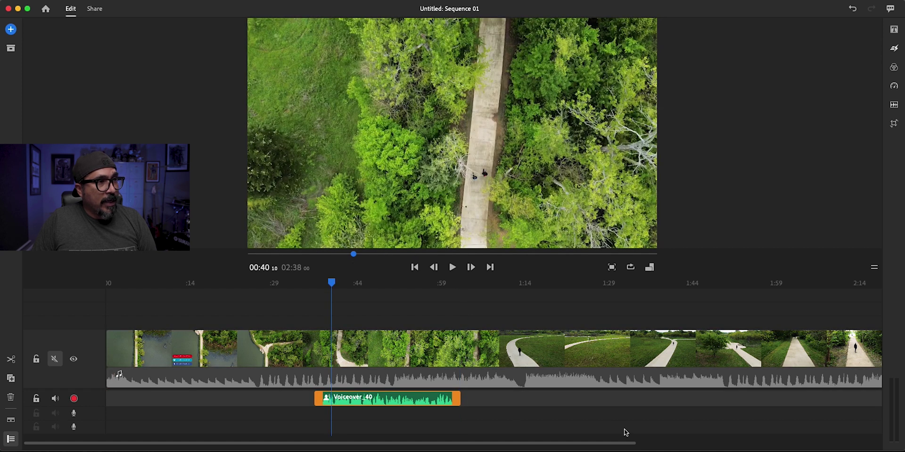
left_click_drag(632, 444, 486, 442)
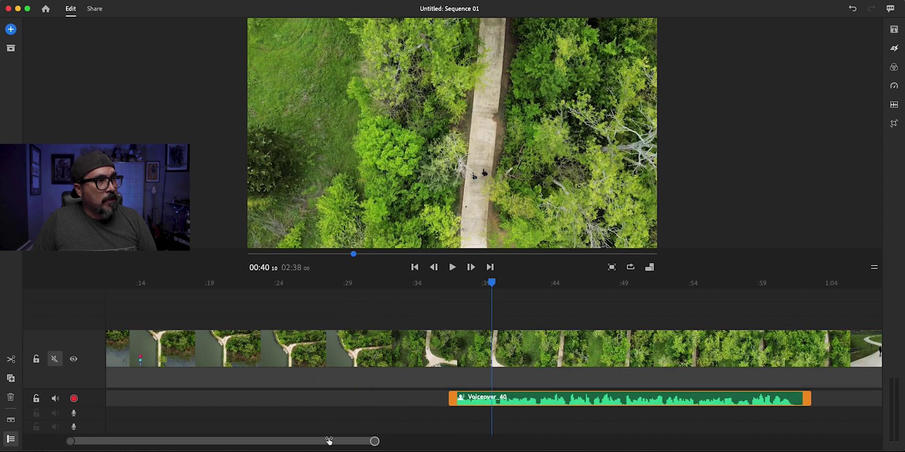
left_click_drag(328, 441, 359, 442)
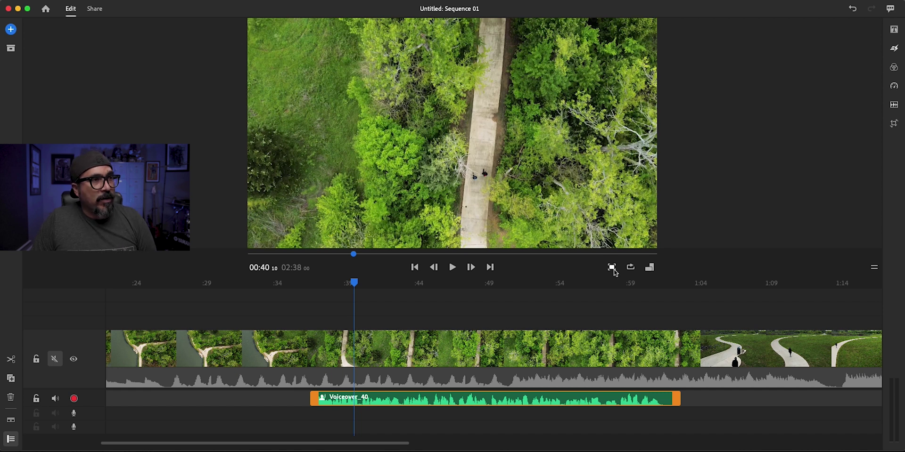
left_click_drag(644, 283, 664, 289)
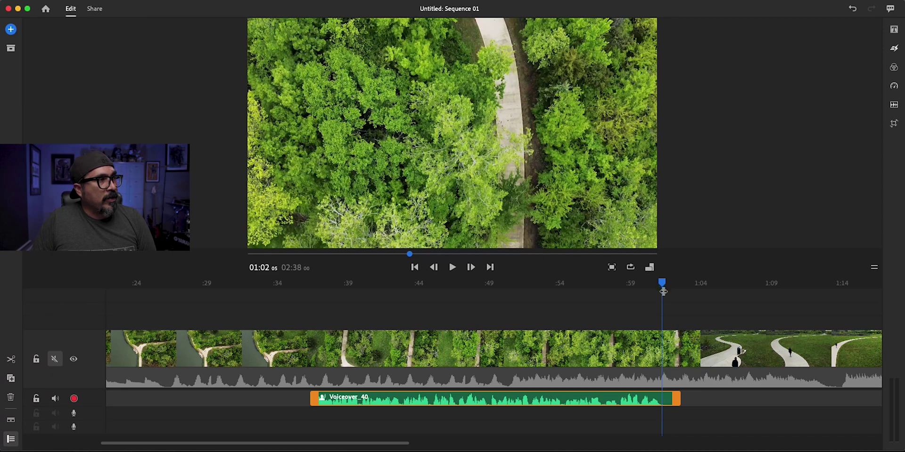
- Split Voiceover 40 at 01:02 and 00:37, deleting the tail and opening pieces
left_click(16, 366)
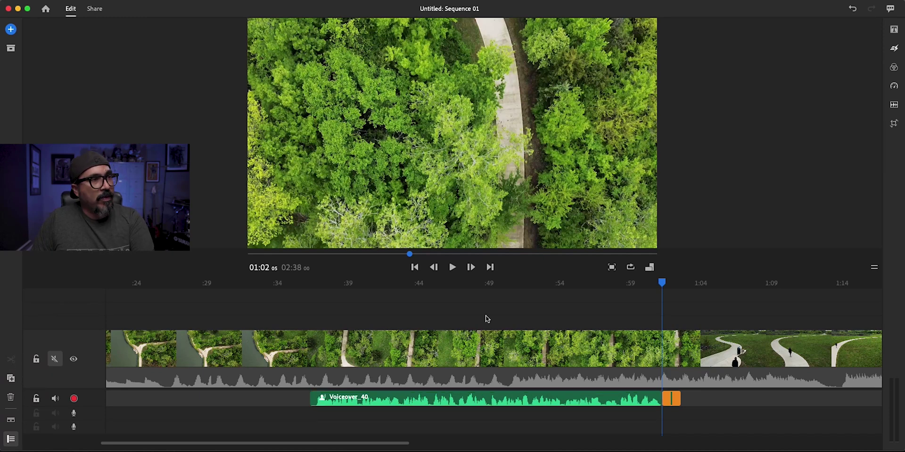
key("Delete")
left_click(315, 282)
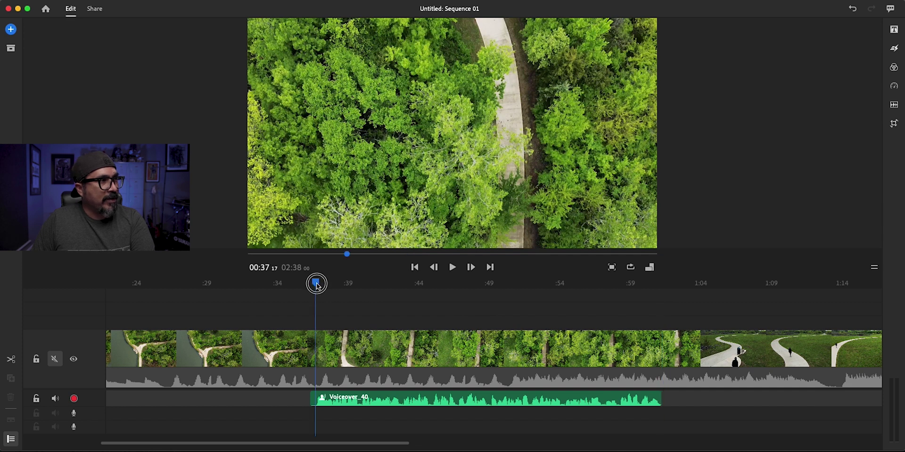
left_click(327, 352)
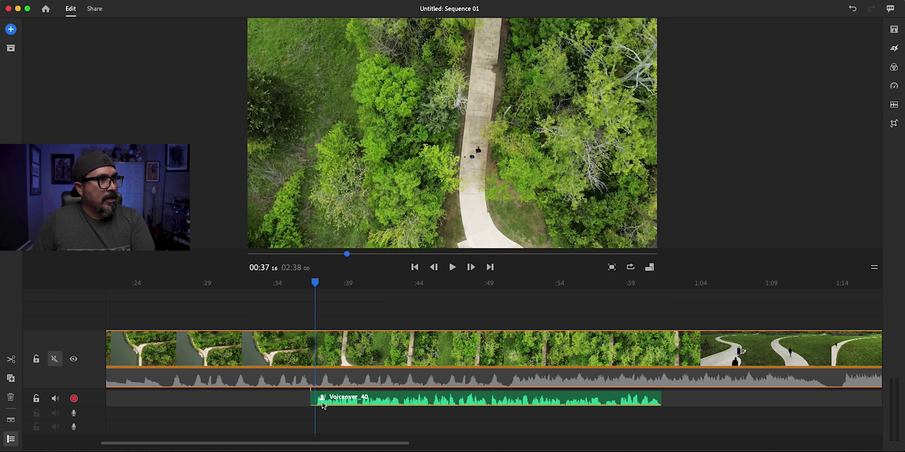
left_click(319, 398)
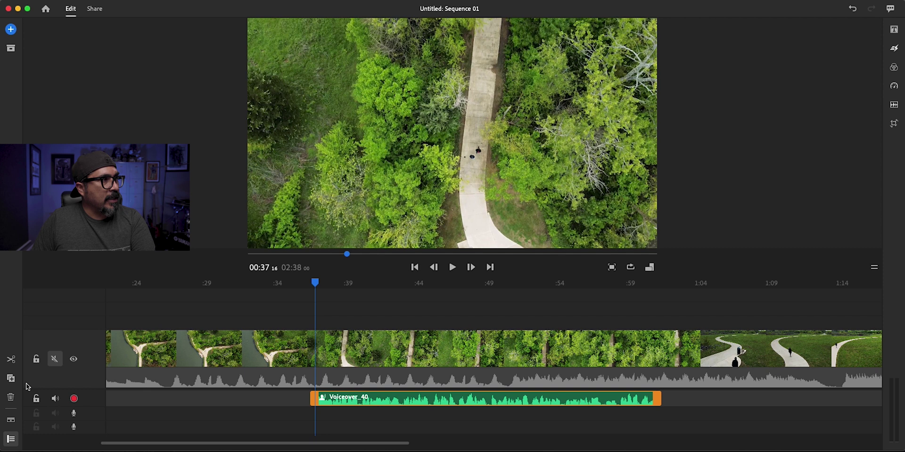
left_click(12, 365)
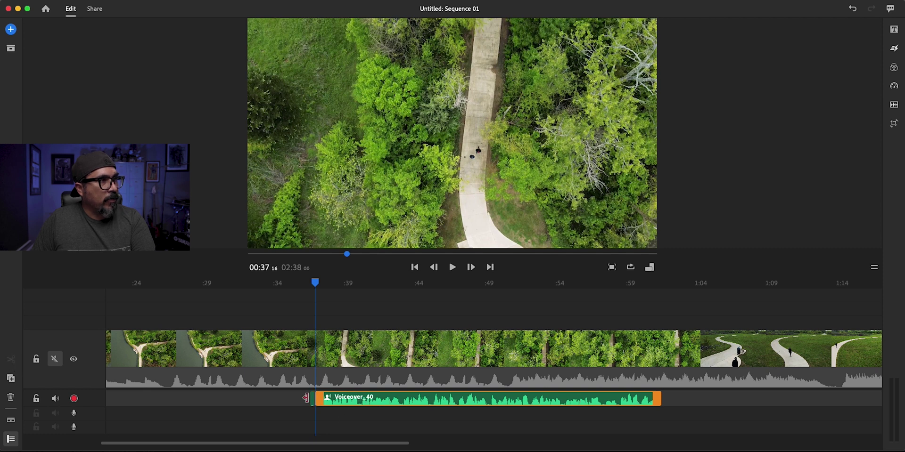
left_click(313, 402)
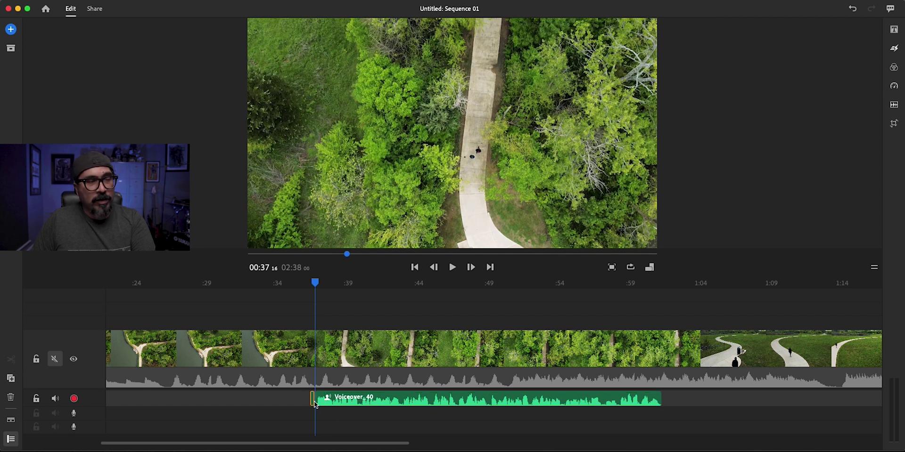
key("Delete")
left_click(391, 404)
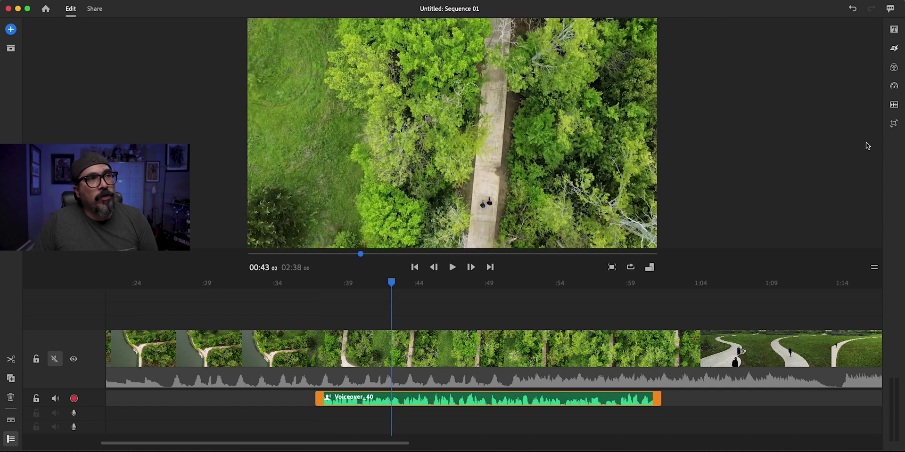
- Show the voiceover clip's audio settings, detected as Voice with Auto volume on
left_click(893, 111)
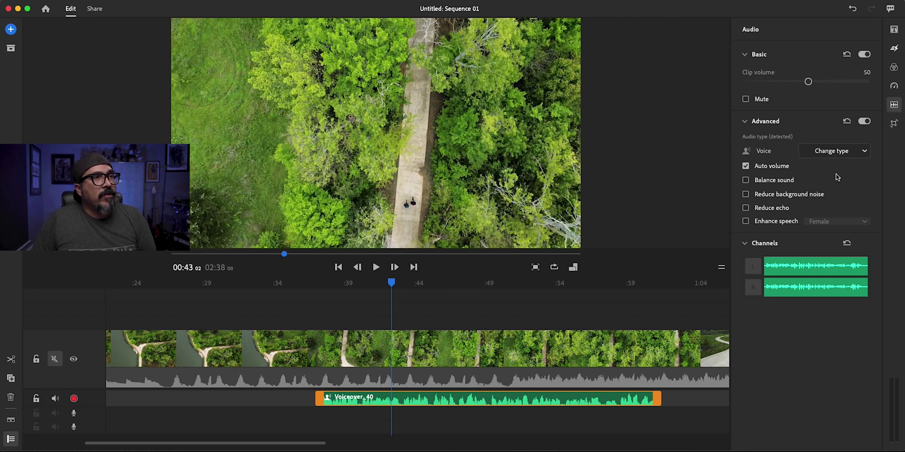
mouse_move(766, 174)
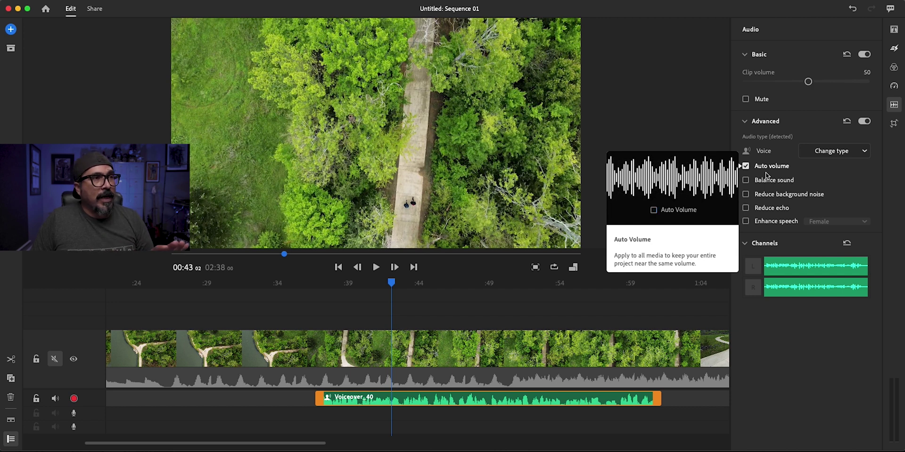
mouse_move(759, 195)
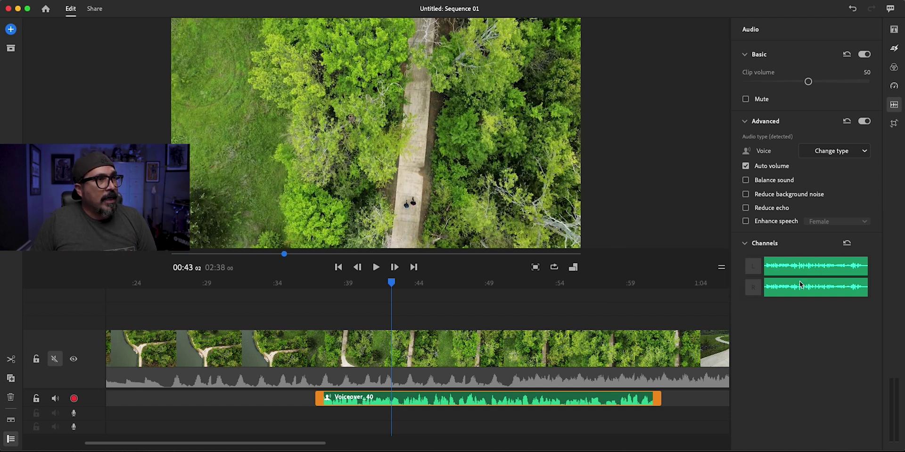
- Play the timeline from about 00:40 to review the voiceover, then stop
left_click(358, 283)
key("space")
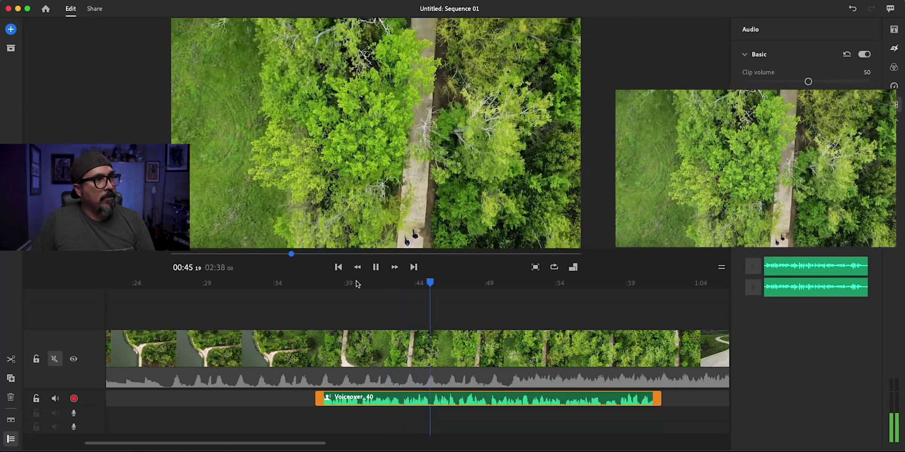
key("space")
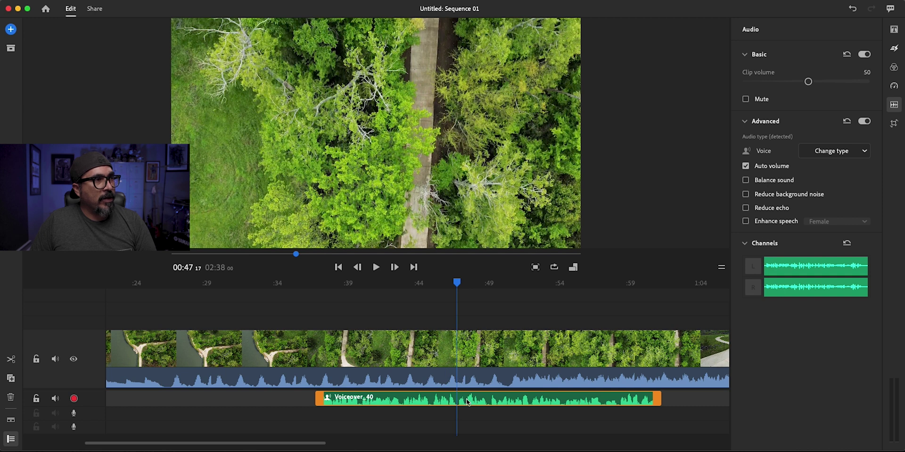
- Turn on Auto duck for the drone clip's music and preview playback from 00:33
left_click(481, 386)
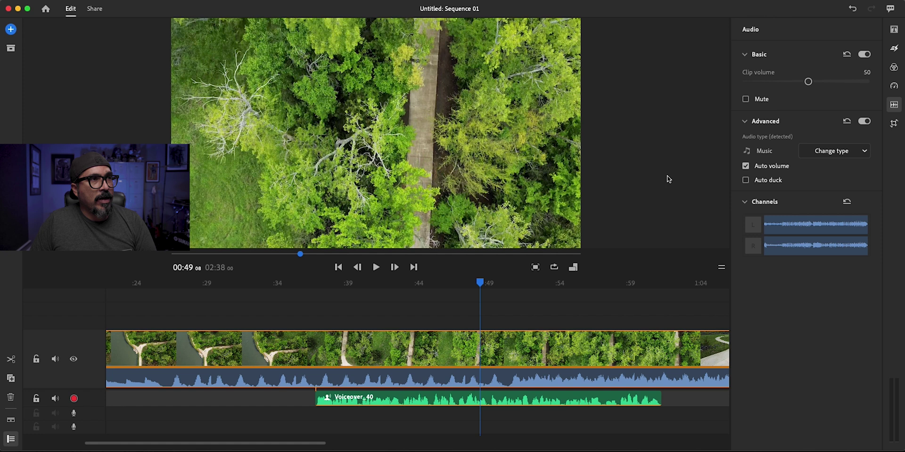
left_click(745, 182)
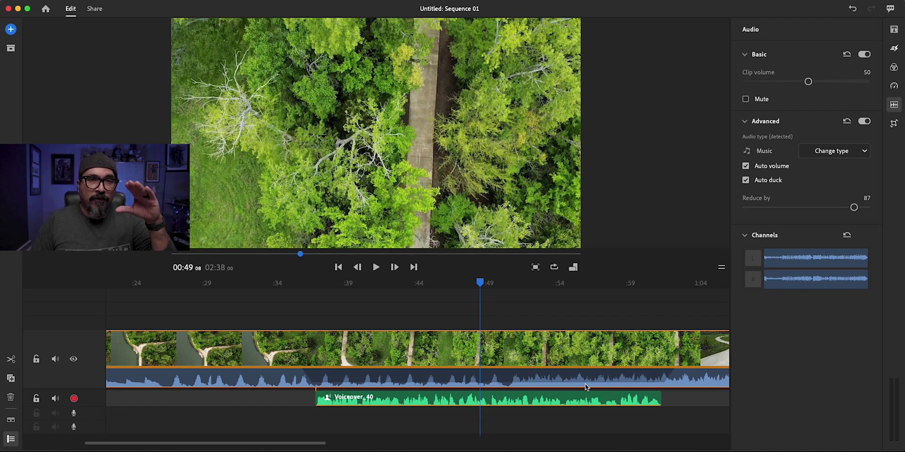
left_click(256, 286)
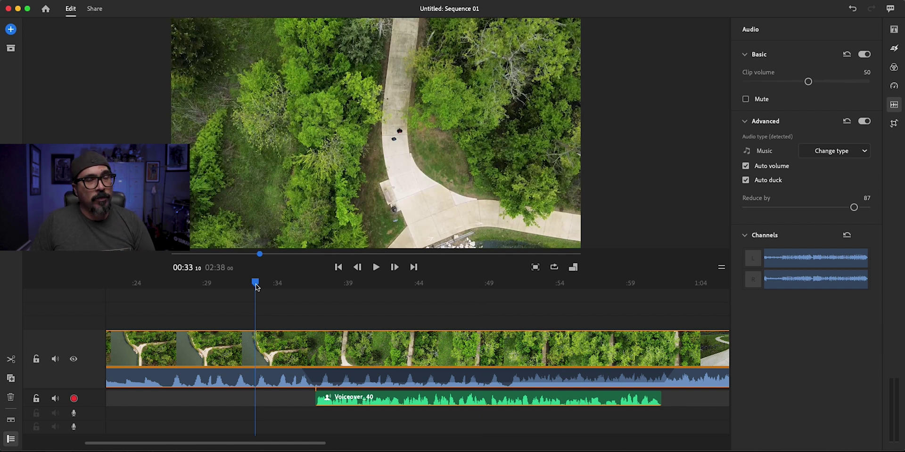
key("space")
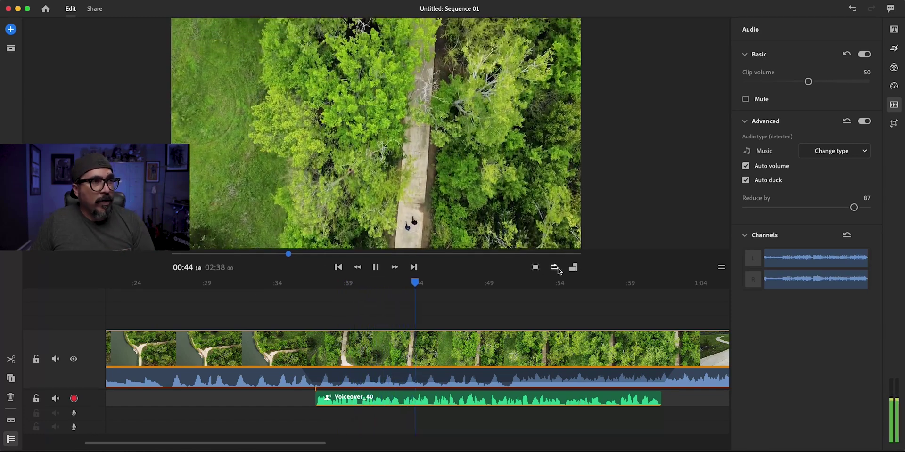
left_click(595, 285)
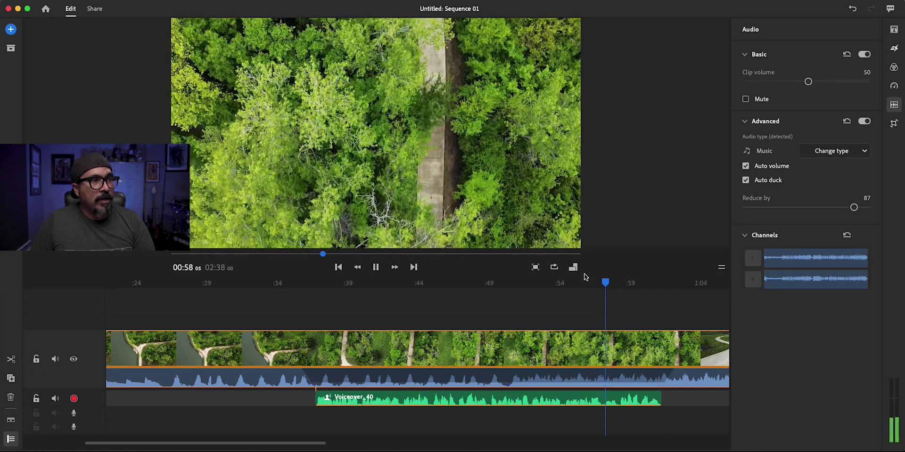